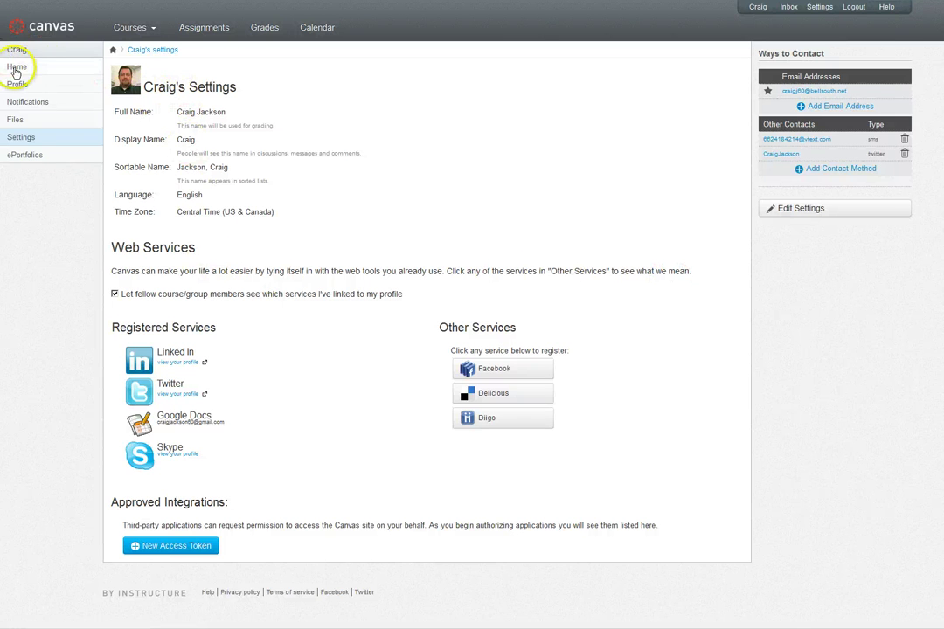
- Leave the profile settings for the Best Practices syllabus and show the six courses under My Courses
{"action": "left_click", "coordinate": [15, 69]}
{"action": "mouse_move", "coordinate": [108, 31]}
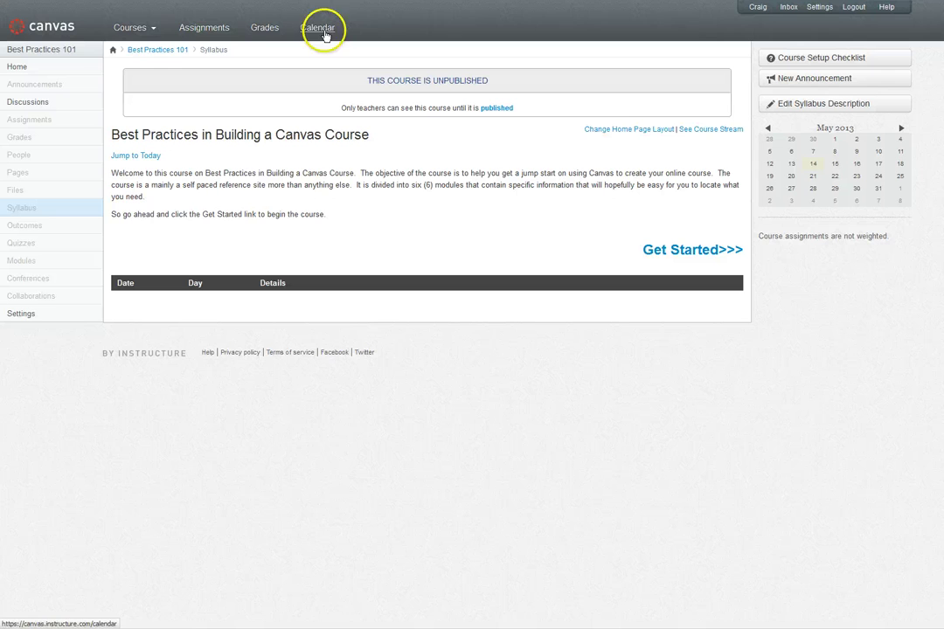
{"action": "mouse_move", "coordinate": [139, 27]}
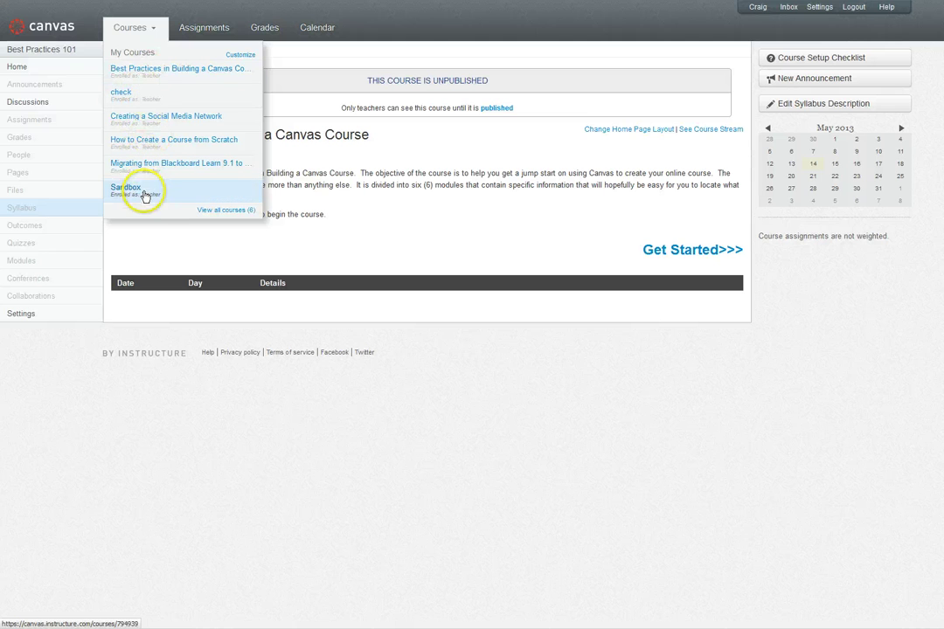
- Drop How to Create a Course from Scratch, Social Media Network and check course from the menu; list all courses
{"action": "left_click", "coordinate": [233, 208]}
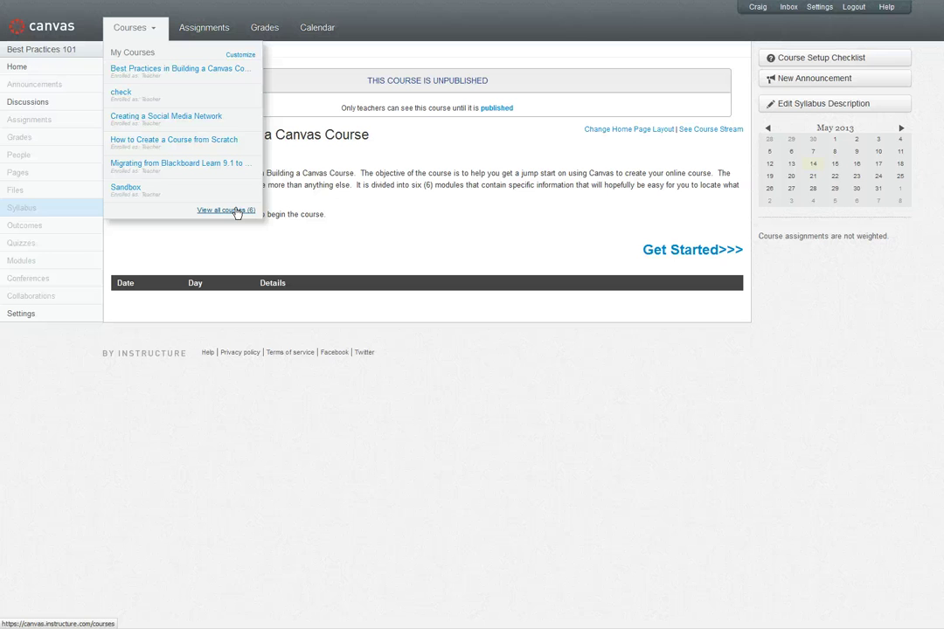
{"action": "left_click", "coordinate": [241, 55]}
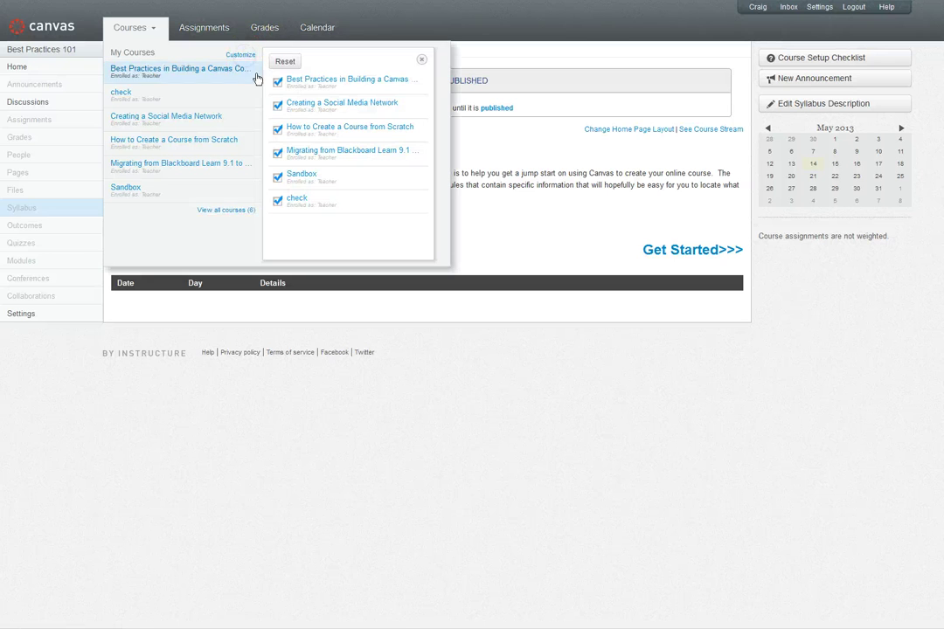
{"action": "left_click", "coordinate": [278, 81]}
{"action": "left_click", "coordinate": [278, 129]}
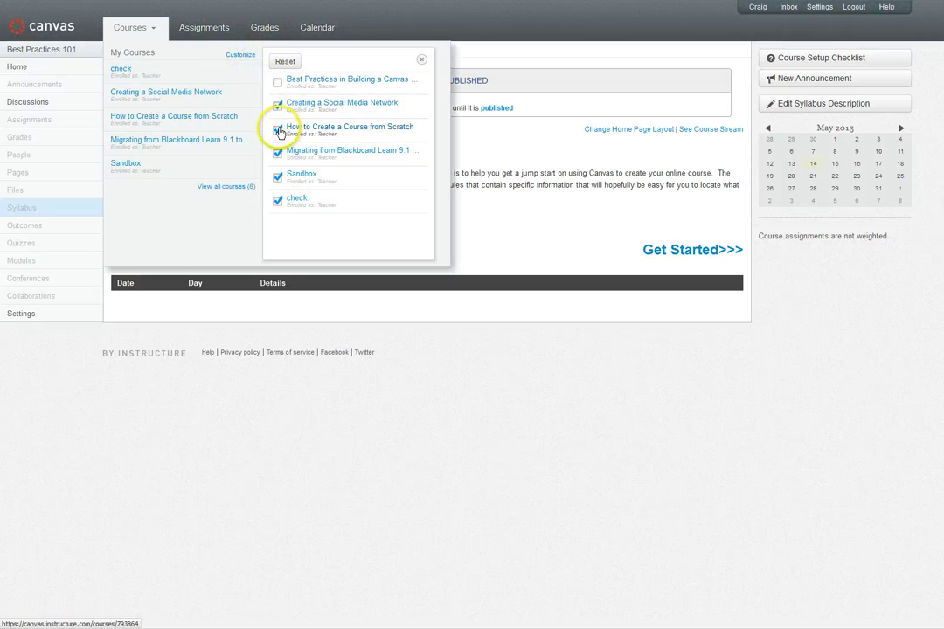
{"action": "left_click", "coordinate": [278, 177]}
{"action": "left_click", "coordinate": [278, 201]}
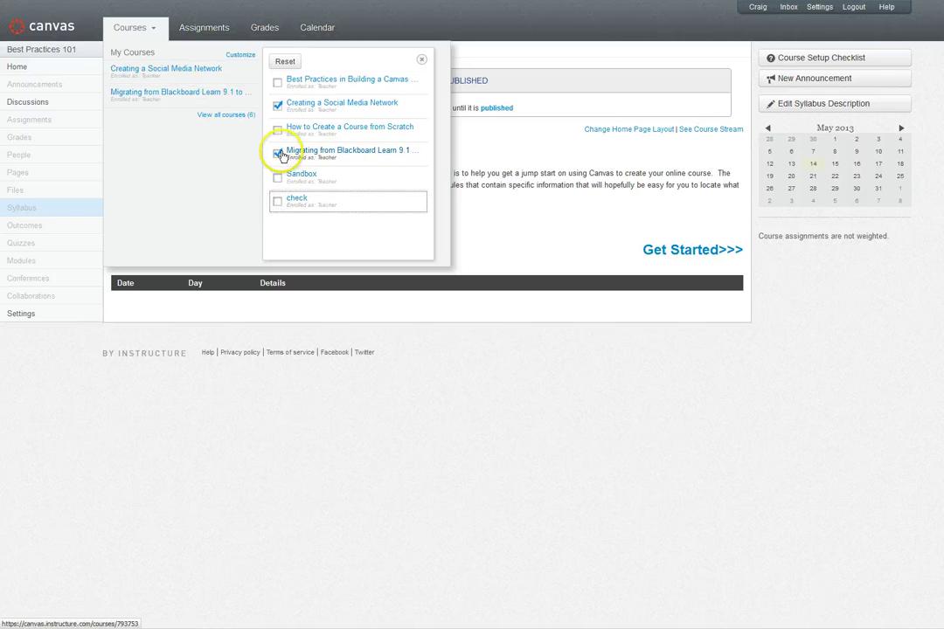
{"action": "left_click", "coordinate": [278, 177]}
{"action": "left_click", "coordinate": [278, 105]}
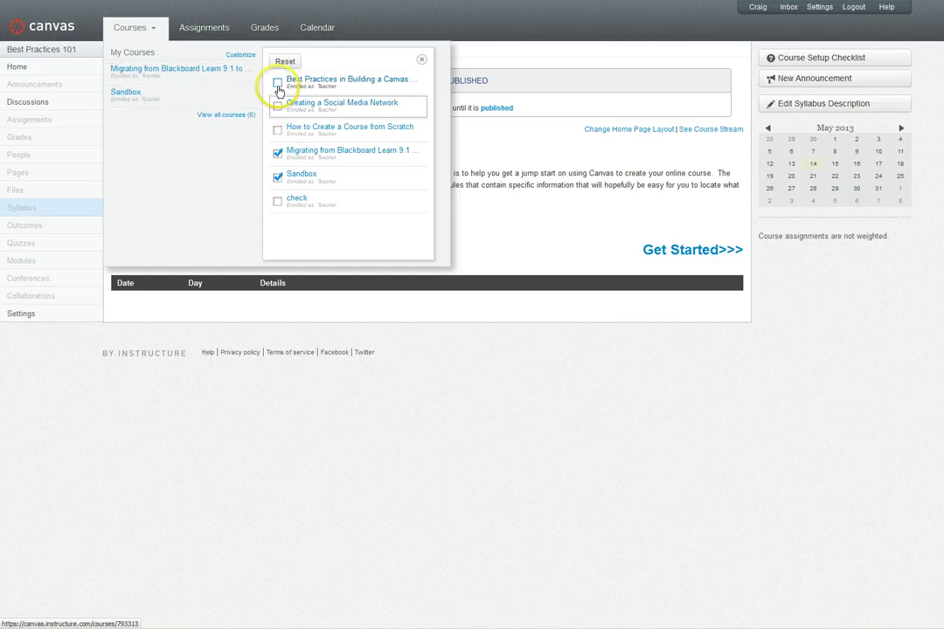
{"action": "left_click", "coordinate": [278, 84]}
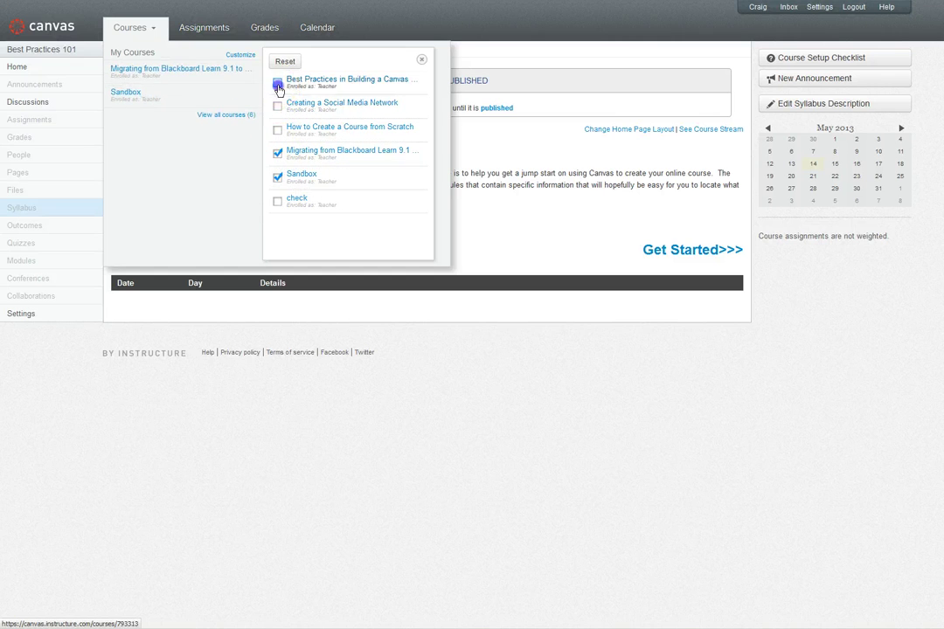
{"action": "left_click", "coordinate": [421, 63]}
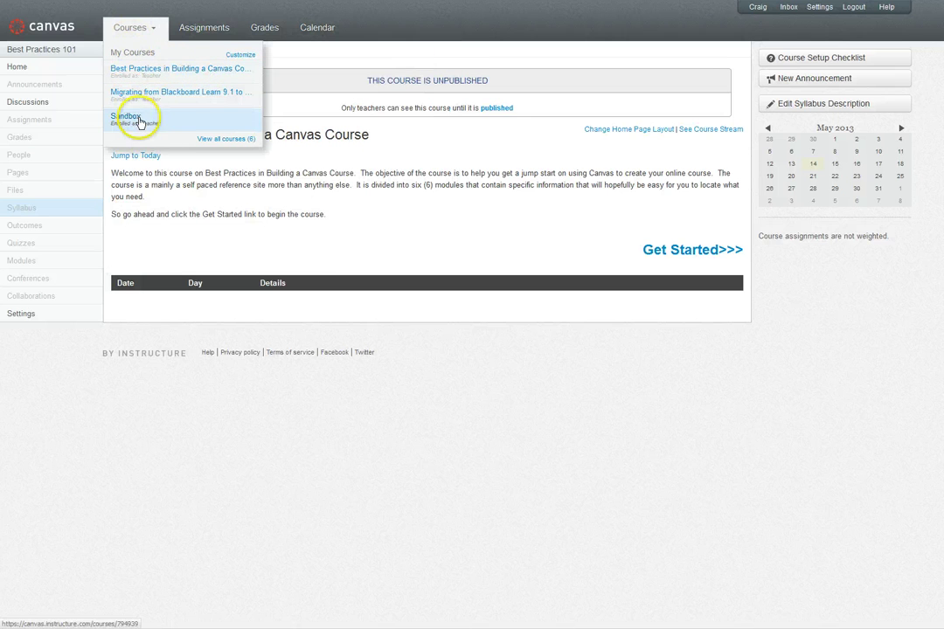
{"action": "left_click", "coordinate": [210, 142]}
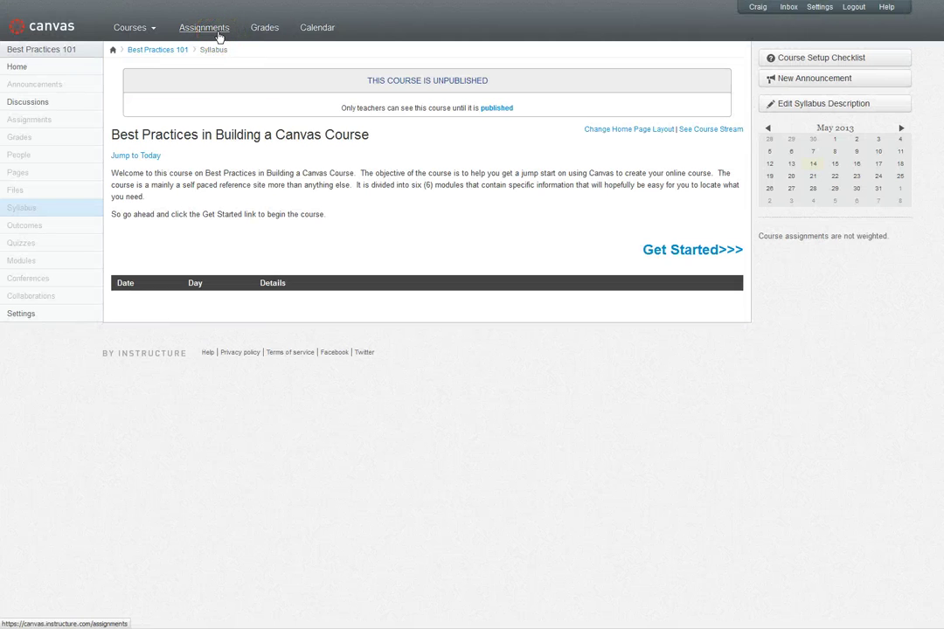
- Browse the global Assignments page's undated assignments, each tagged with its course name
{"action": "left_click", "coordinate": [213, 29]}
{"action": "left_click", "coordinate": [211, 51]}
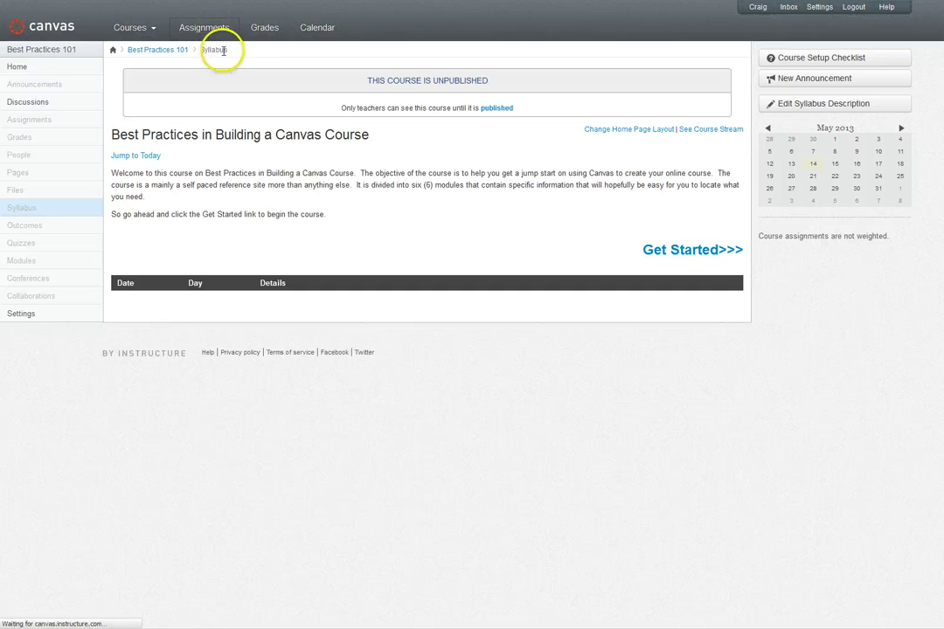
{"action": "left_click", "coordinate": [222, 32]}
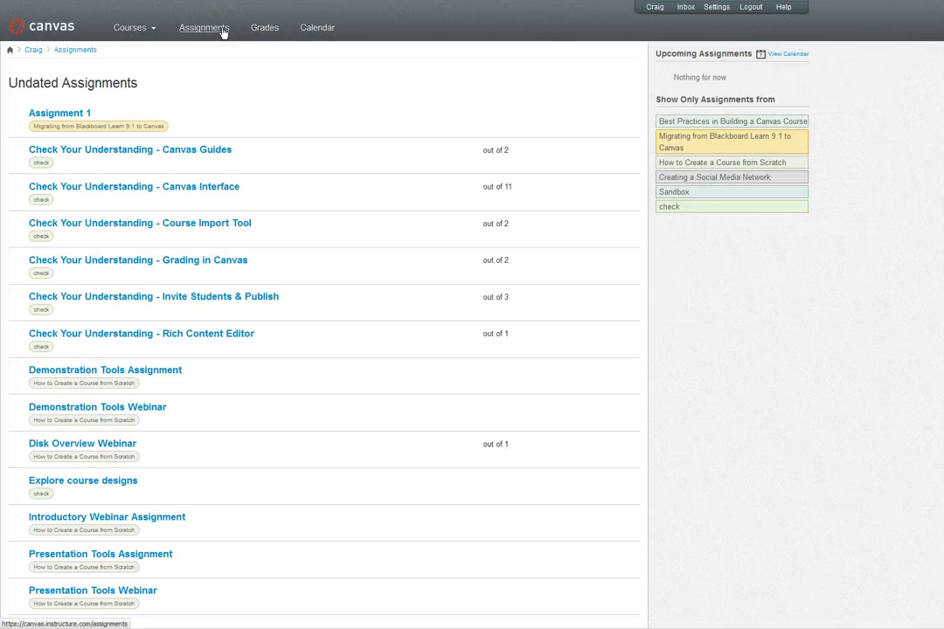
{"action": "scroll", "coordinate": [330, 248], "scroll_direction": "down", "scroll_amount": 1}
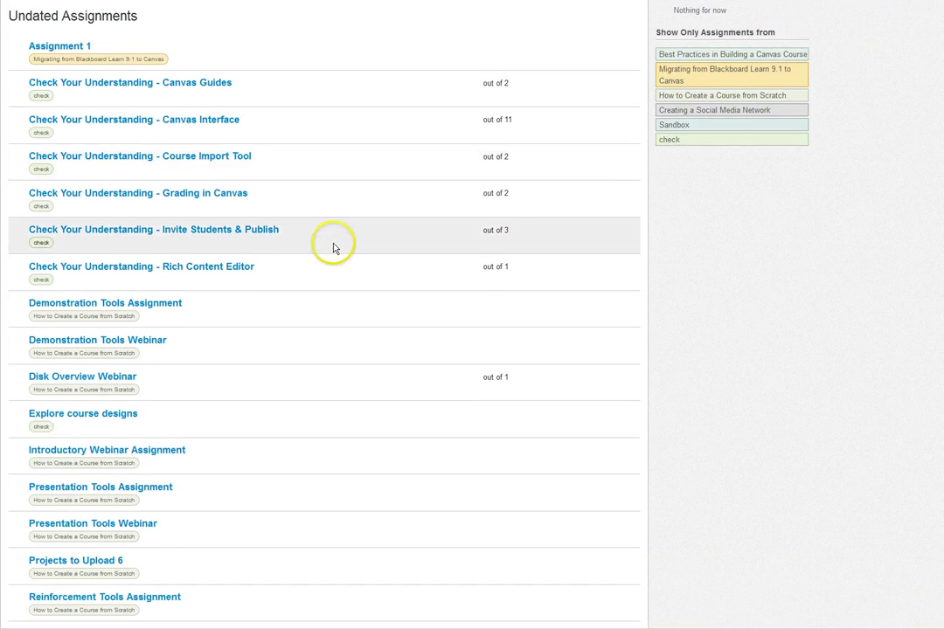
{"action": "scroll", "coordinate": [333, 248], "scroll_direction": "down", "scroll_amount": 5}
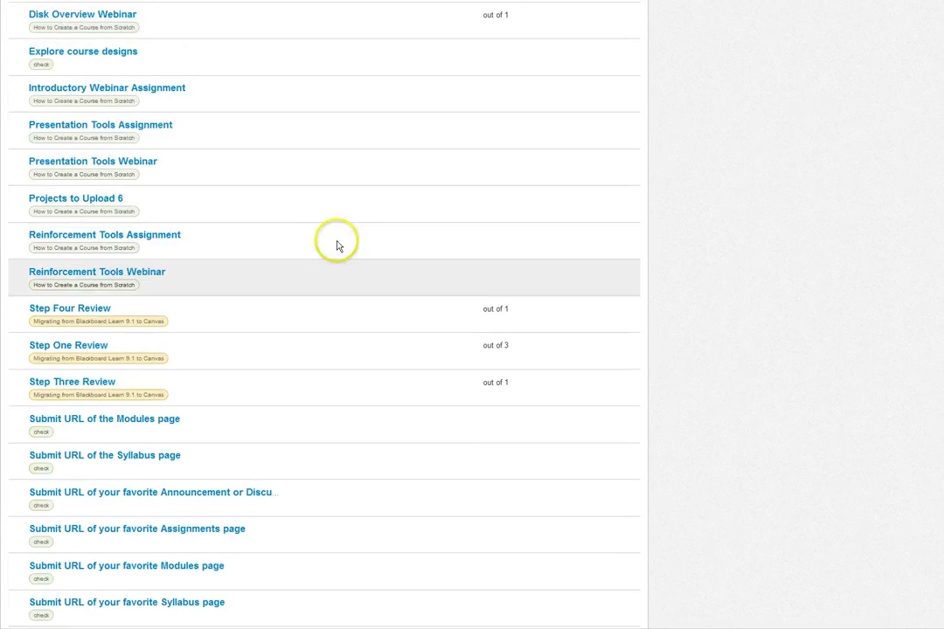
{"action": "scroll", "coordinate": [338, 241], "scroll_direction": "up", "scroll_amount": 6}
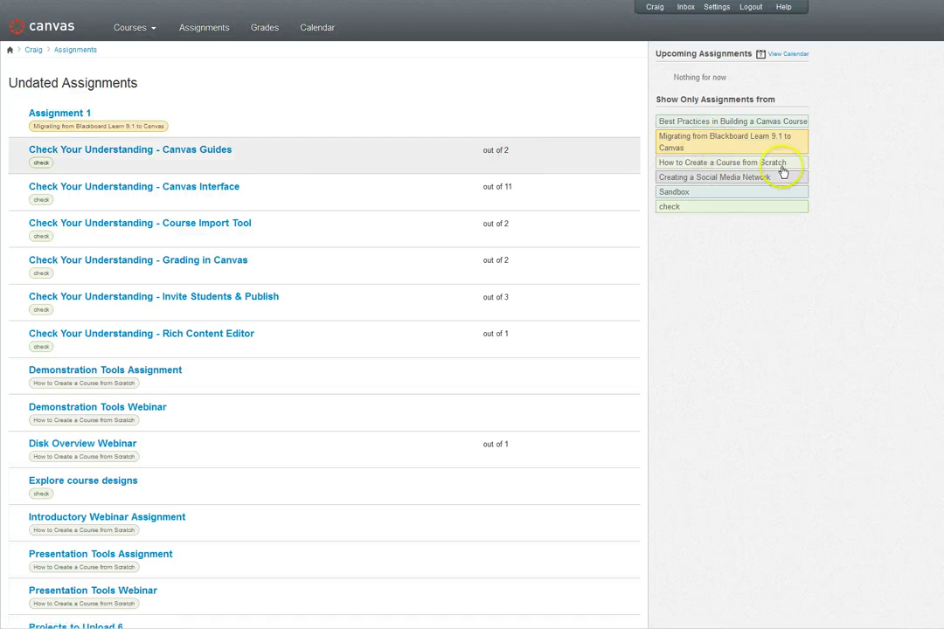
- View the Migrating to Canvas assignments and course home, then switch to the Best Practices course
{"action": "left_click", "coordinate": [712, 148]}
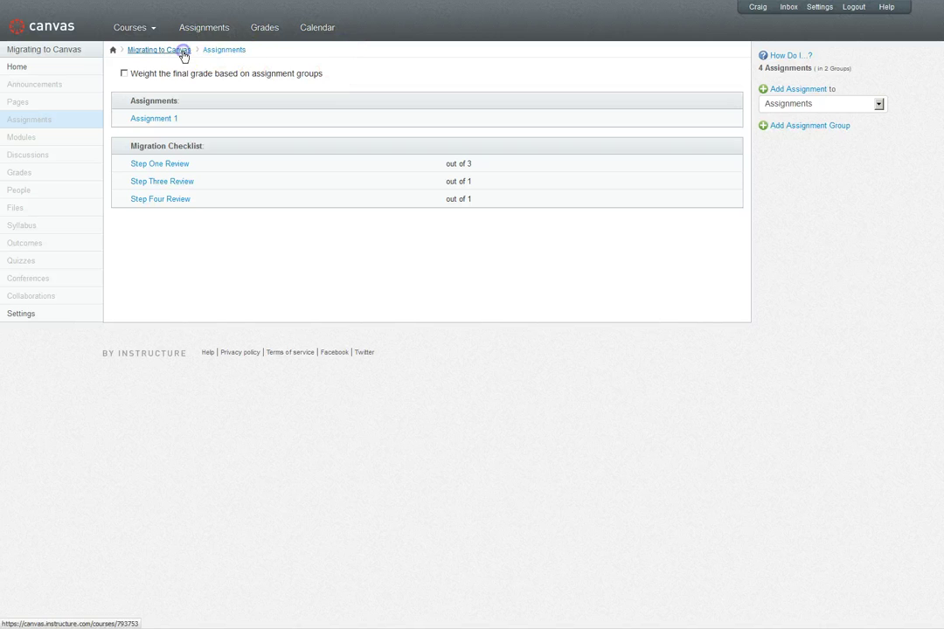
{"action": "left_click", "coordinate": [263, 27]}
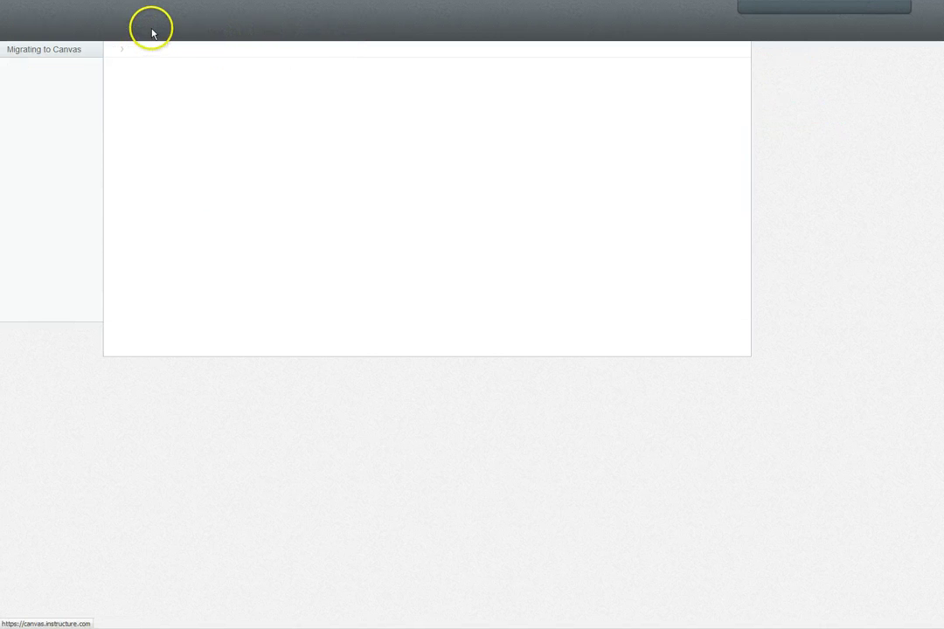
{"action": "mouse_move", "coordinate": [150, 28]}
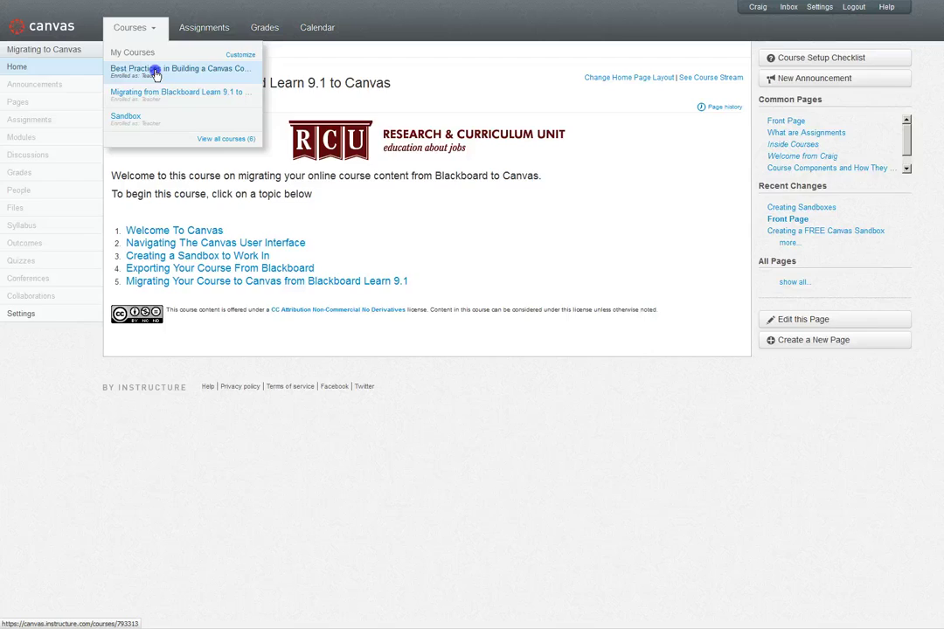
{"action": "left_click", "coordinate": [154, 70]}
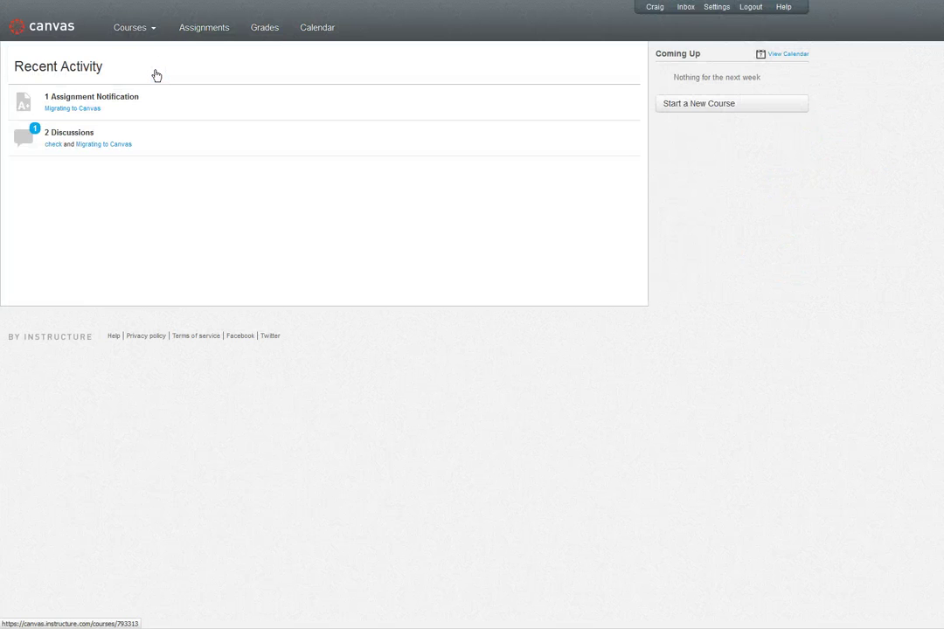
- Return to the Best Practices in Building a Canvas Course syllabus via the Courses dropdown
{"action": "left_click", "coordinate": [265, 31]}
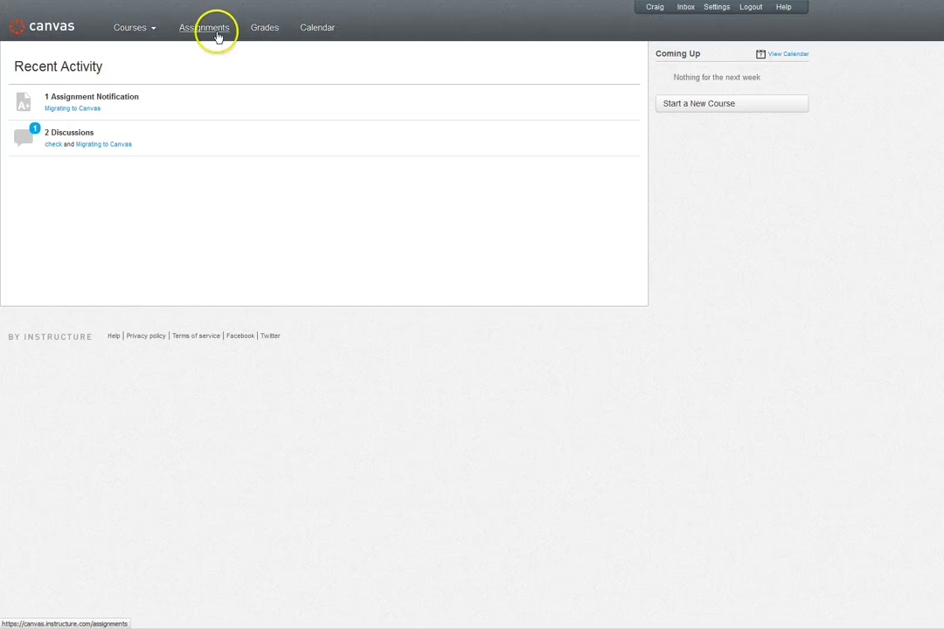
{"action": "mouse_move", "coordinate": [144, 33]}
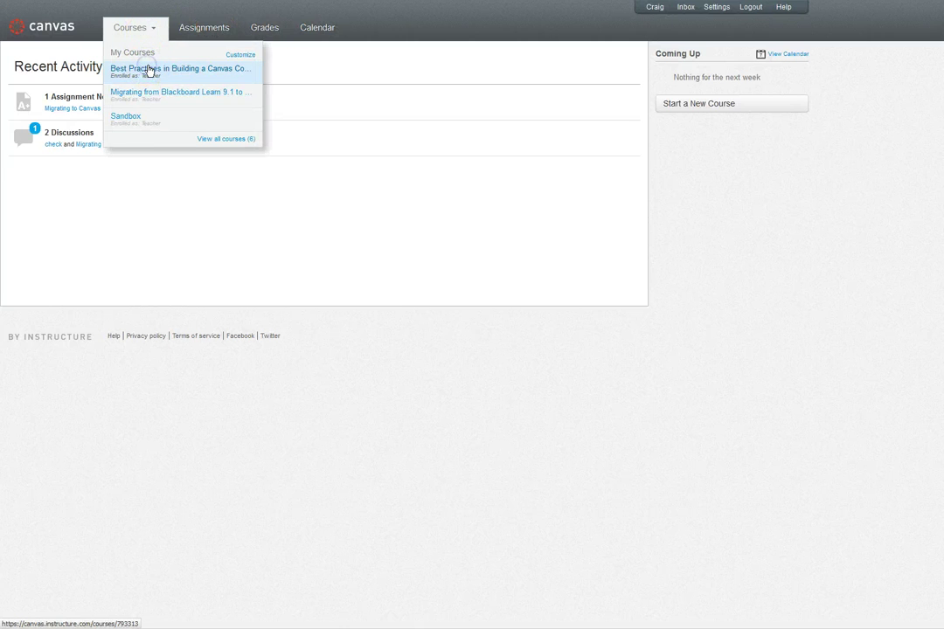
{"action": "left_click", "coordinate": [149, 70]}
{"action": "left_click", "coordinate": [260, 31]}
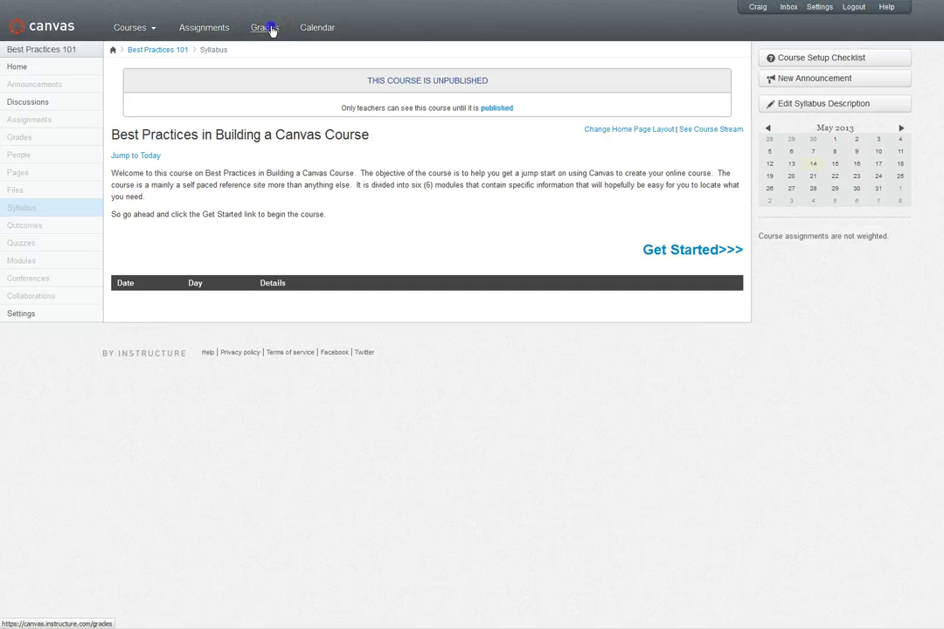
- Show the Grades page listing six Courses I'm Teaching, each marked no grades
{"action": "left_click", "coordinate": [271, 30]}
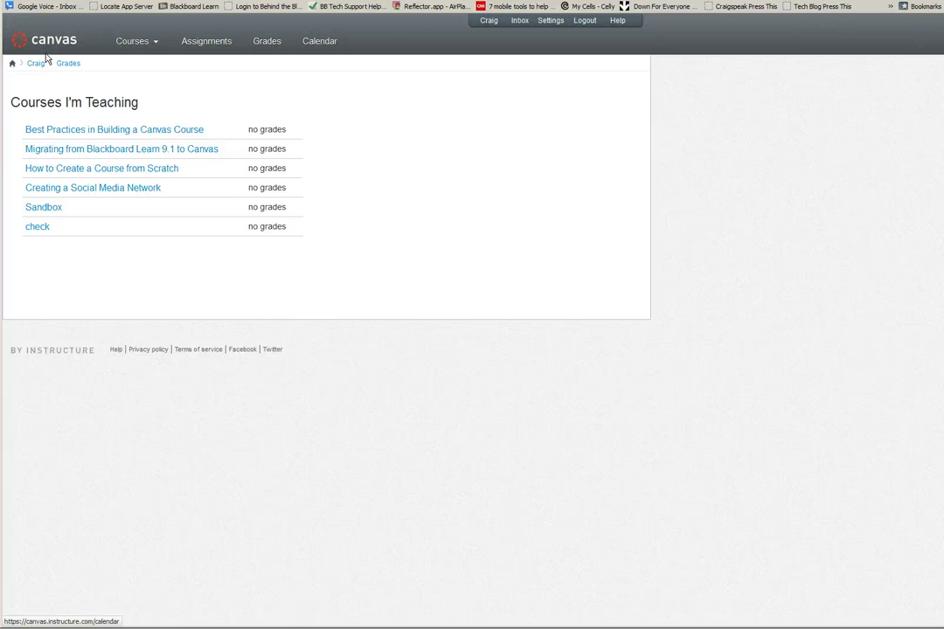
- Display My Calendar for May 2013 with personal, Best Practices and Migrating calendars enabled
{"action": "left_click", "coordinate": [318, 42]}
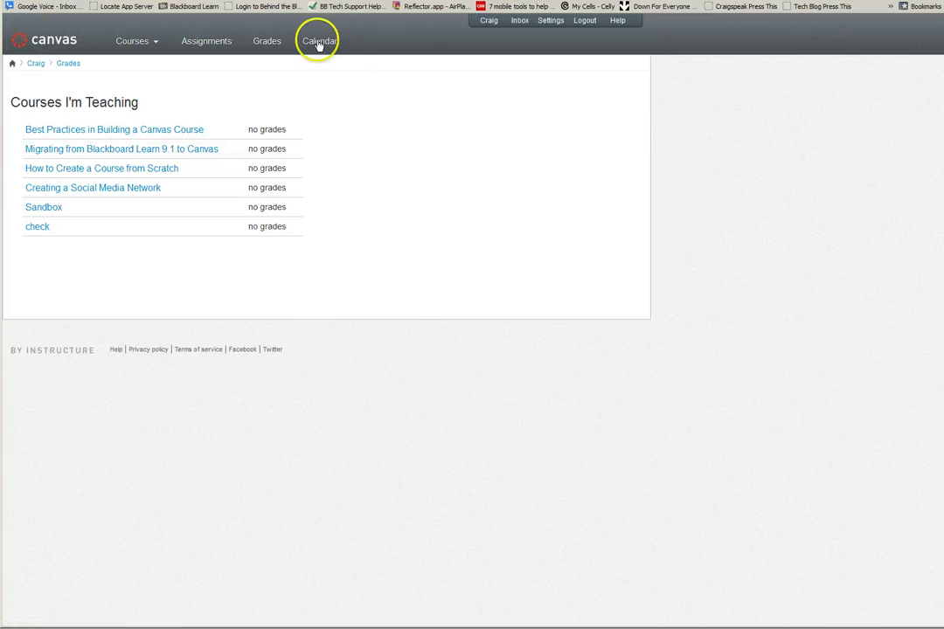
{"action": "left_click", "coordinate": [318, 42]}
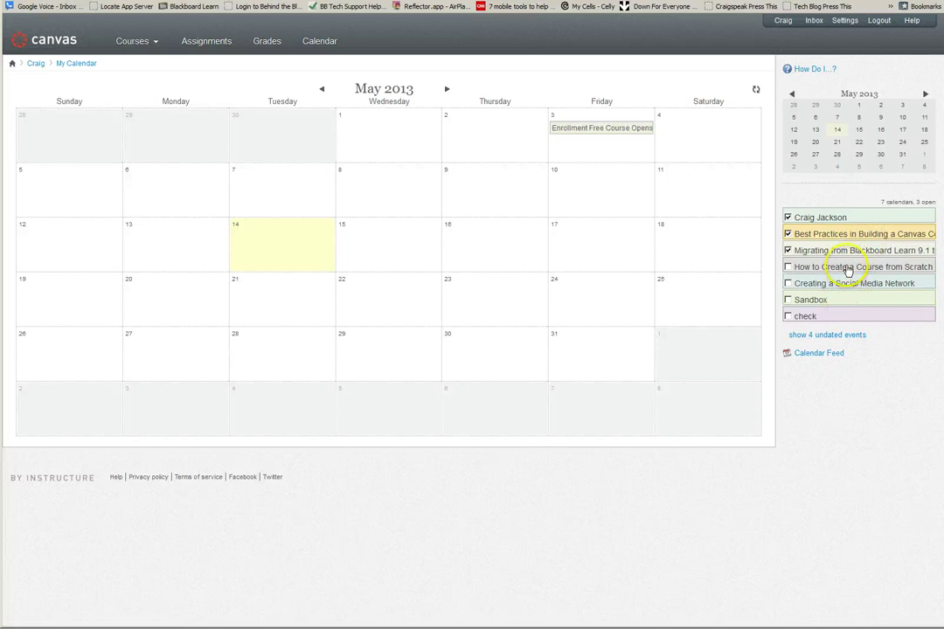
{"action": "mouse_move", "coordinate": [854, 254]}
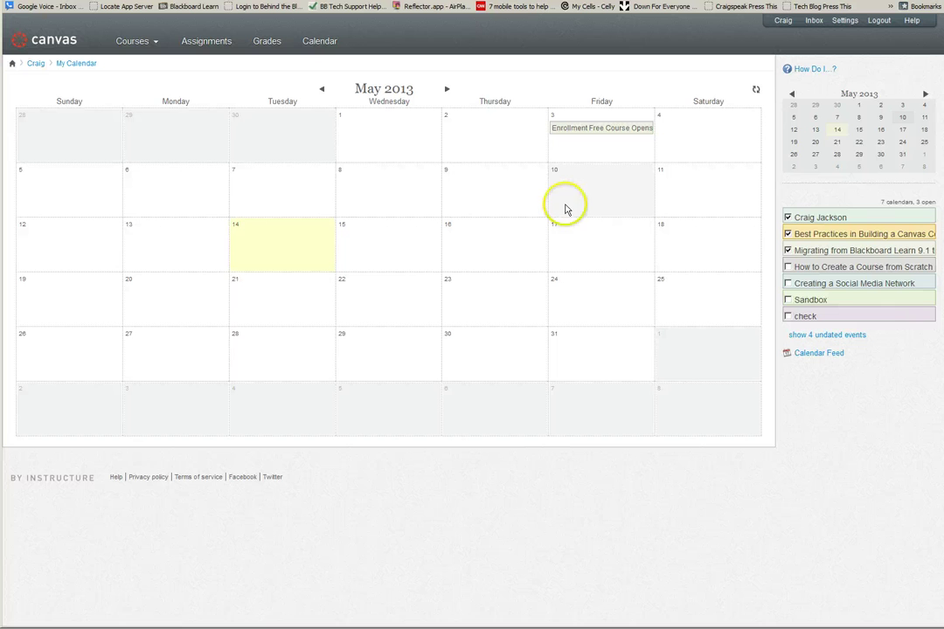
- Start an Add New Event for May 14, 2013, keeping it on the personal calendar
{"action": "left_click", "coordinate": [294, 243]}
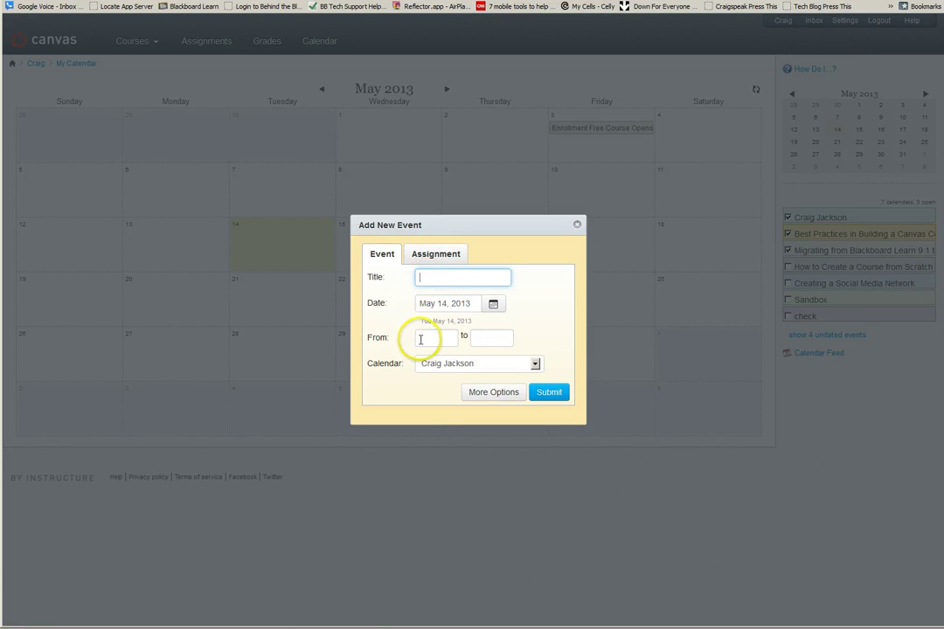
{"action": "left_click", "coordinate": [534, 363]}
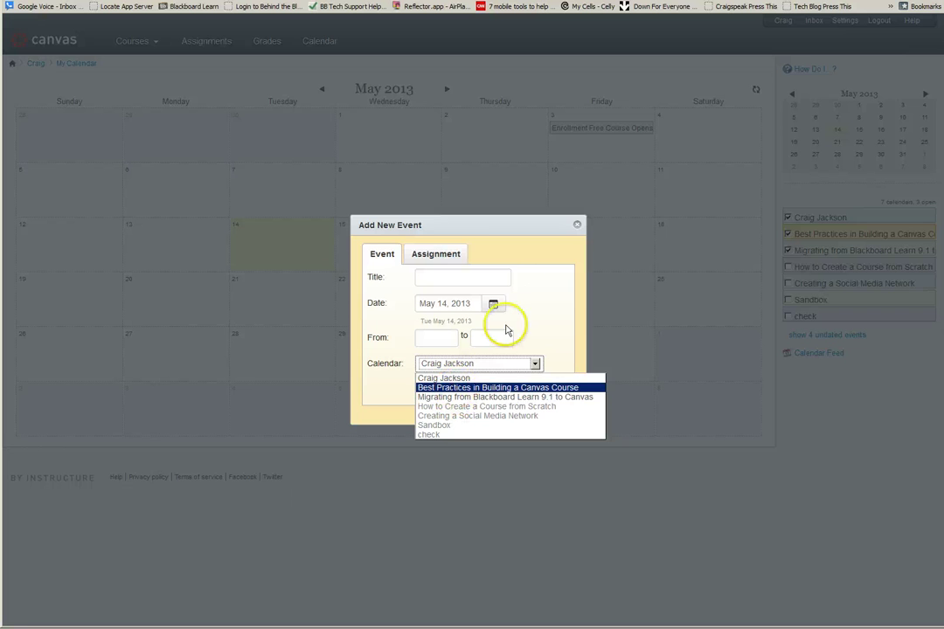
{"action": "left_click", "coordinate": [535, 248]}
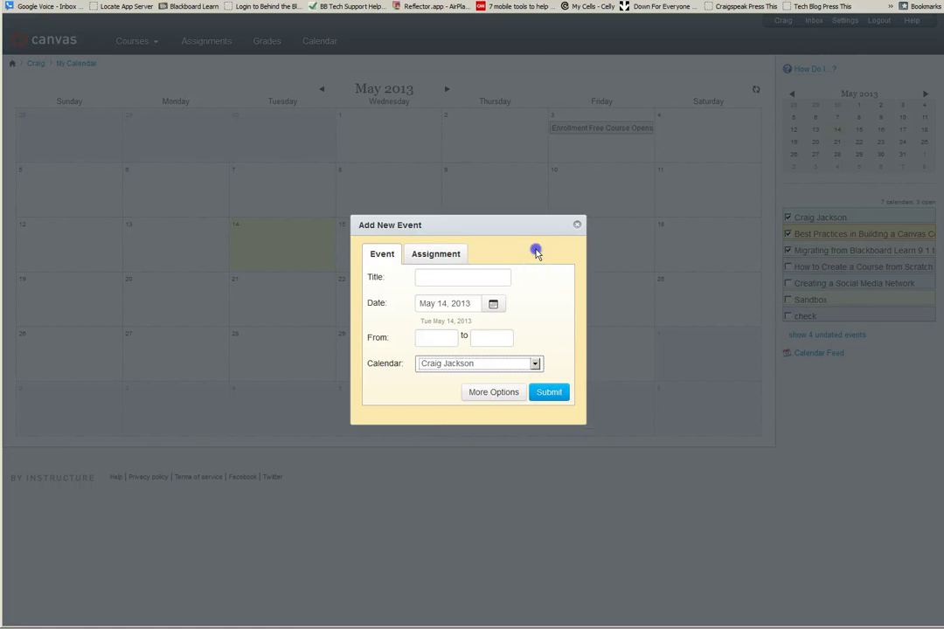
- Review the entry as an assignment in Best Practices calendar and Assignments group, then discard it
{"action": "left_click", "coordinate": [434, 252]}
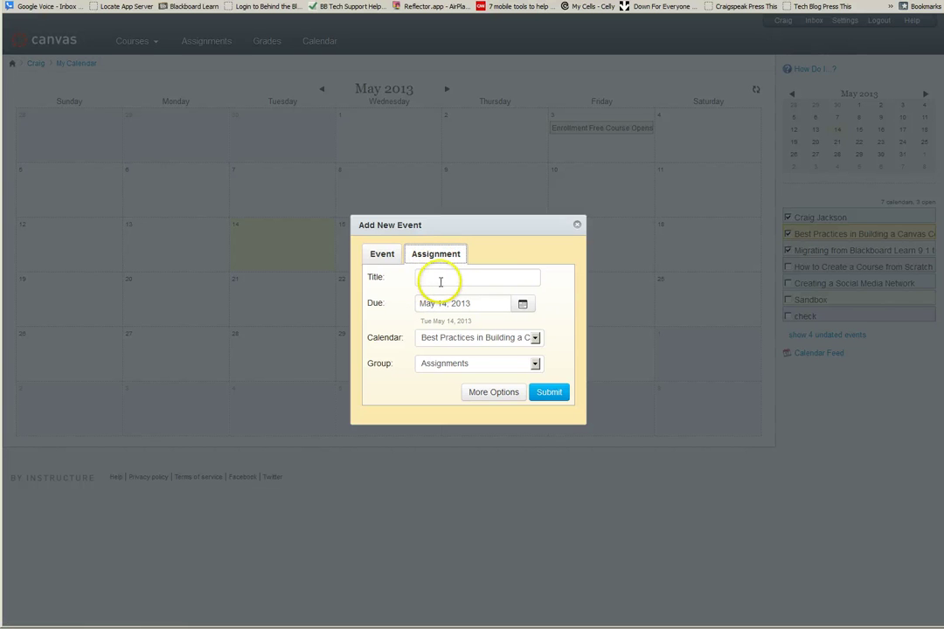
{"action": "left_click", "coordinate": [534, 337]}
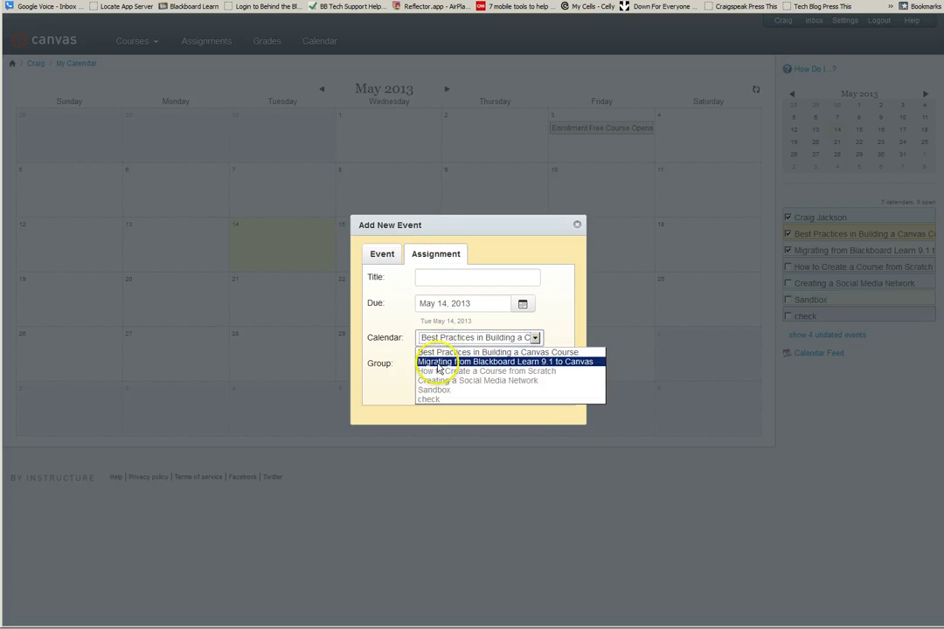
{"action": "left_click", "coordinate": [395, 308]}
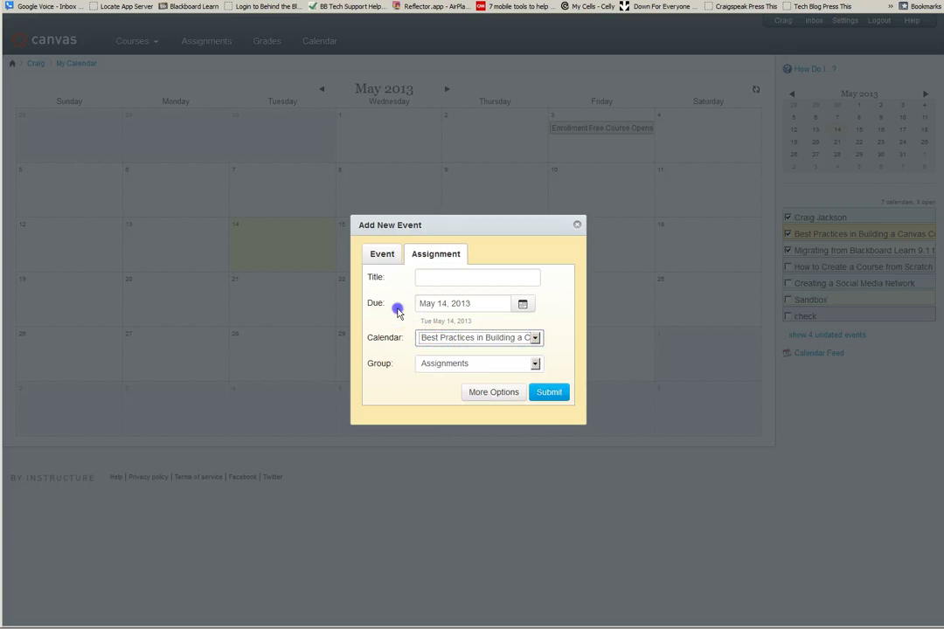
{"action": "left_click", "coordinate": [535, 364]}
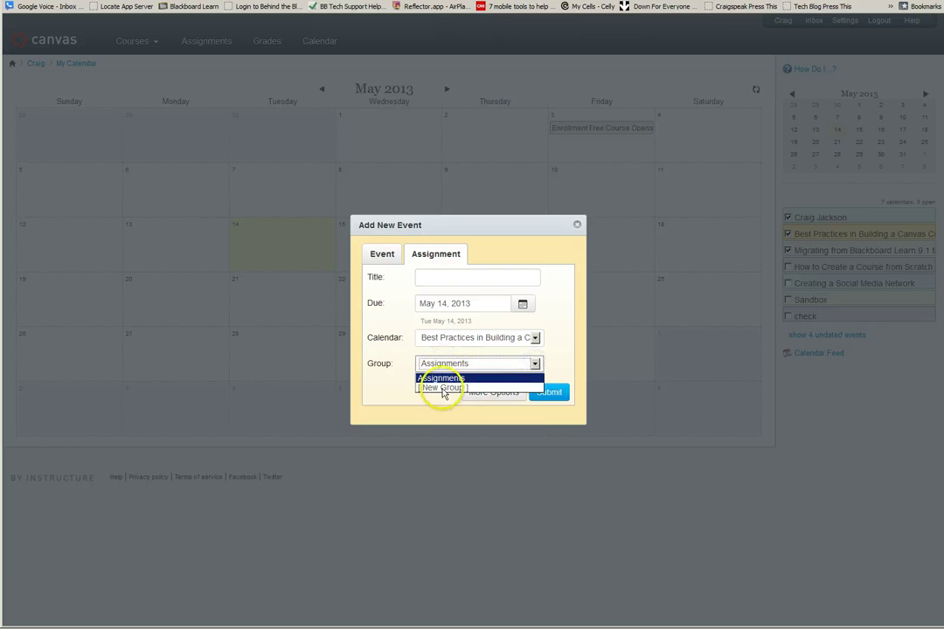
{"action": "left_click", "coordinate": [560, 343]}
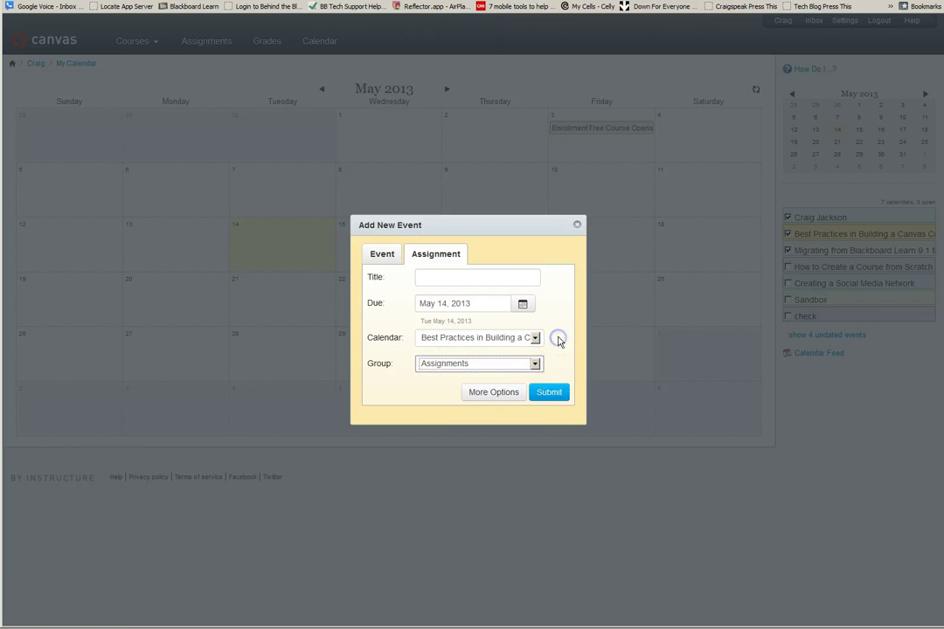
{"action": "left_click", "coordinate": [580, 225]}
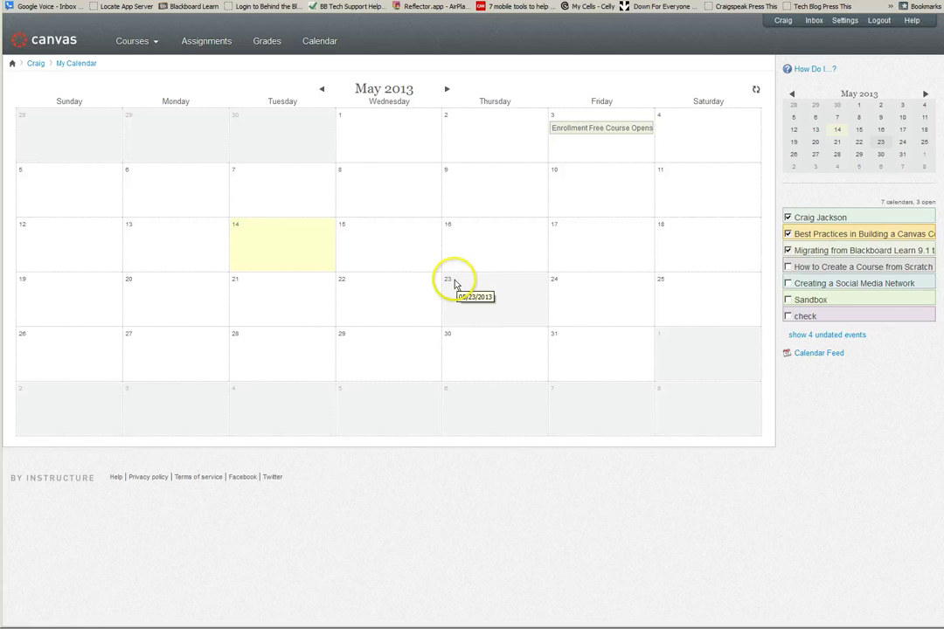
- View the user's profile from the breadcrumb, then go back to the Best Practices 101 syllabus
{"action": "left_click", "coordinate": [37, 65]}
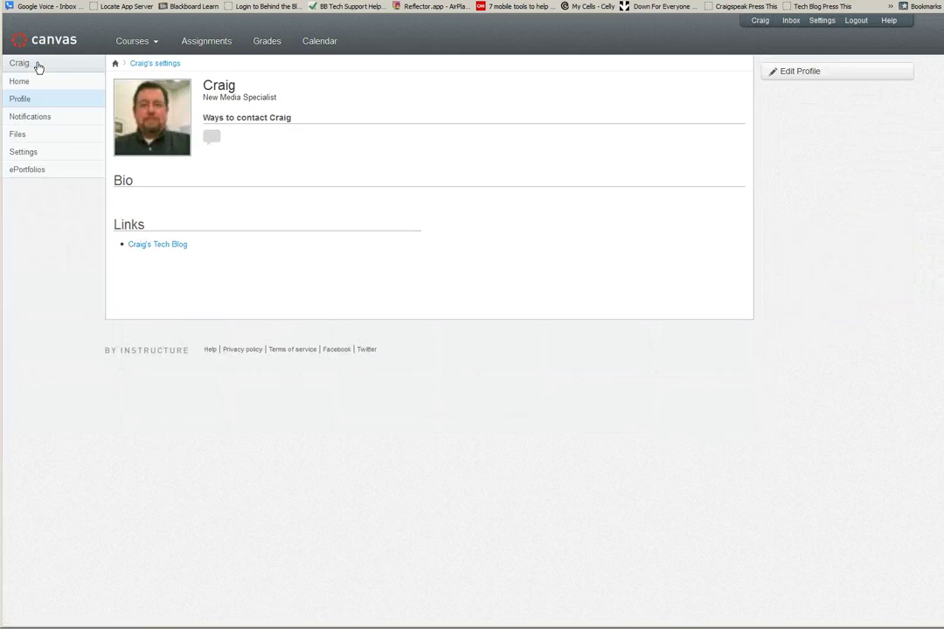
{"action": "key", "text": "alt+Left"}
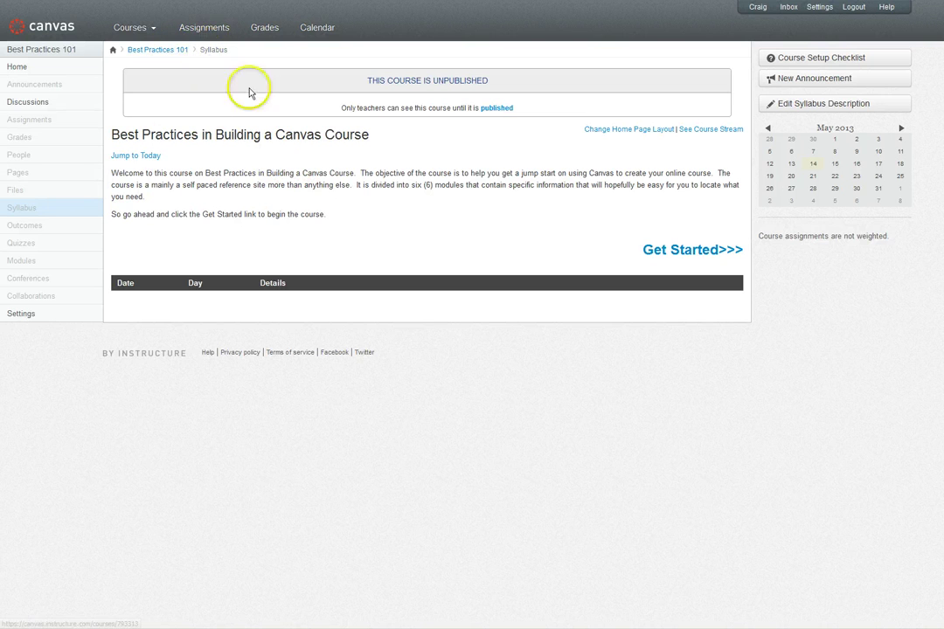
{"action": "left_click", "coordinate": [660, 252]}
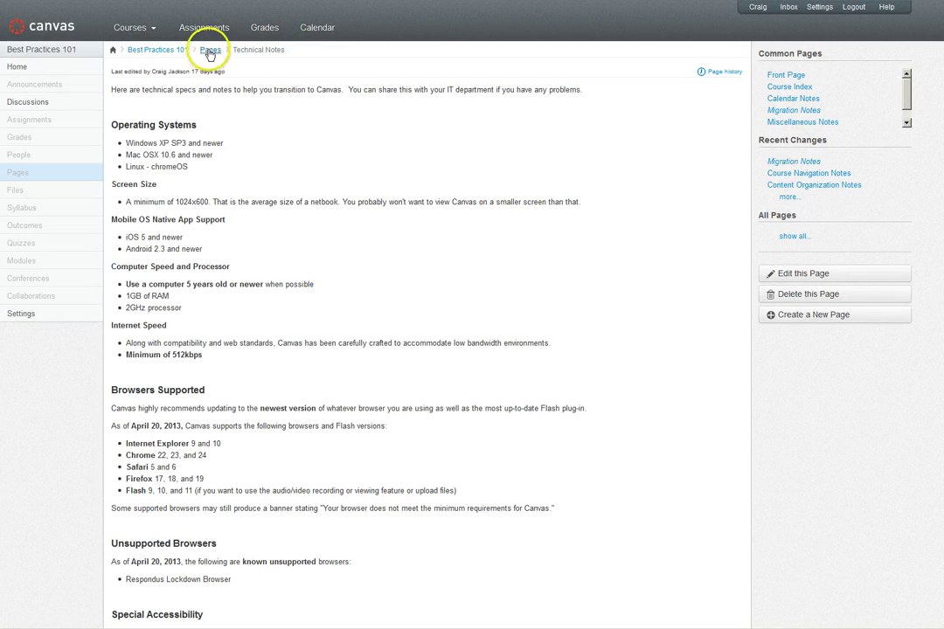
{"action": "left_click", "coordinate": [166, 51]}
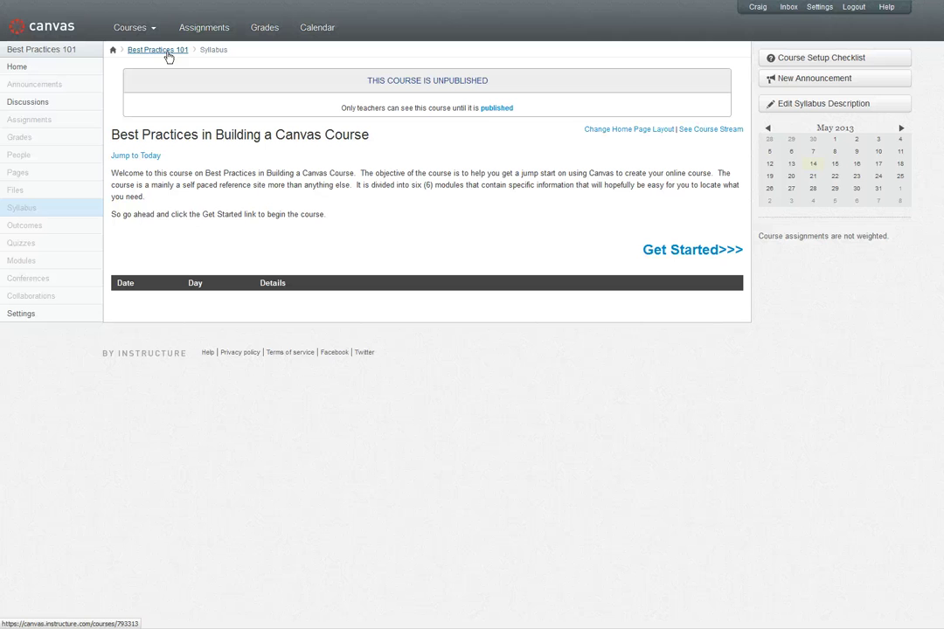
{"action": "left_click", "coordinate": [658, 150]}
{"action": "left_click", "coordinate": [696, 182]}
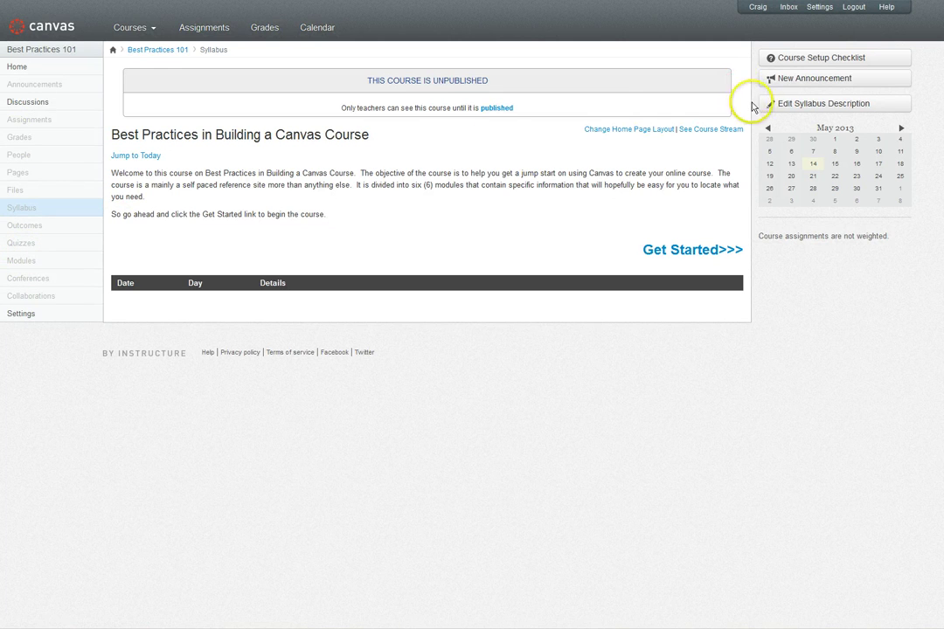
- Open the Course Setup Checklist and read Import Content, Add Course Assignments and Choose a Course Home Page
{"action": "left_click", "coordinate": [810, 60]}
{"action": "left_click", "coordinate": [229, 520]}
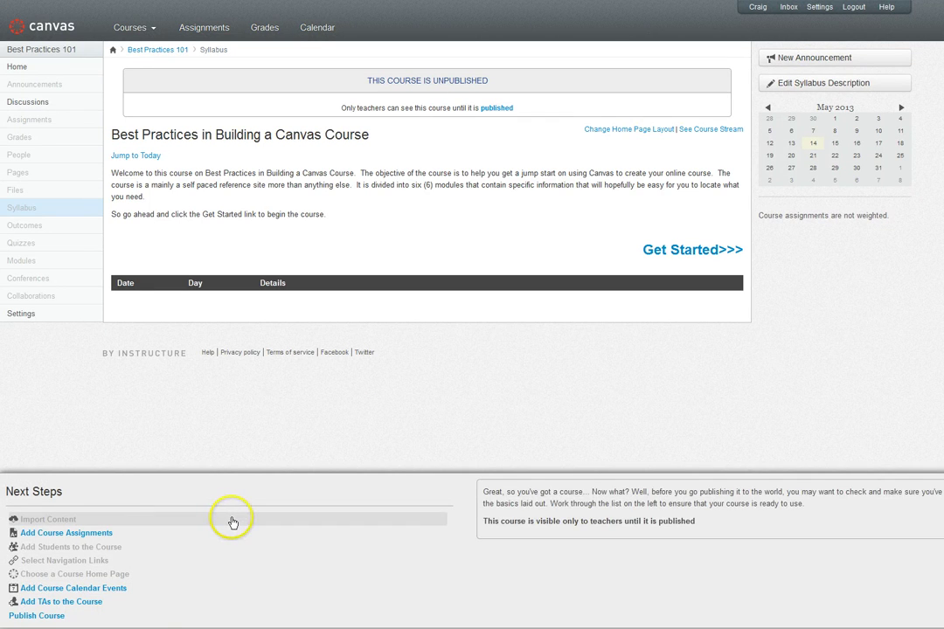
{"action": "left_click", "coordinate": [42, 523]}
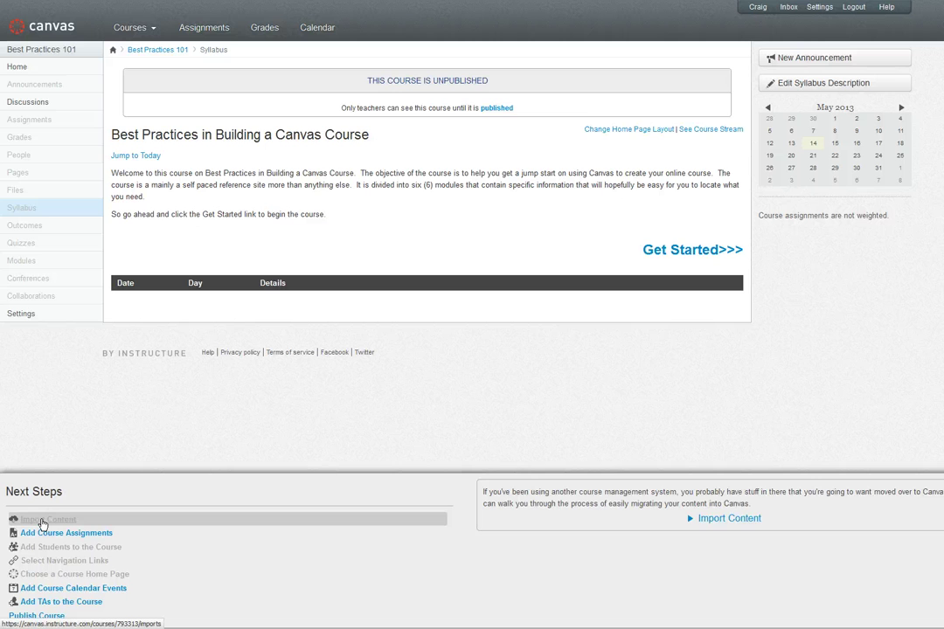
{"action": "left_click", "coordinate": [68, 533]}
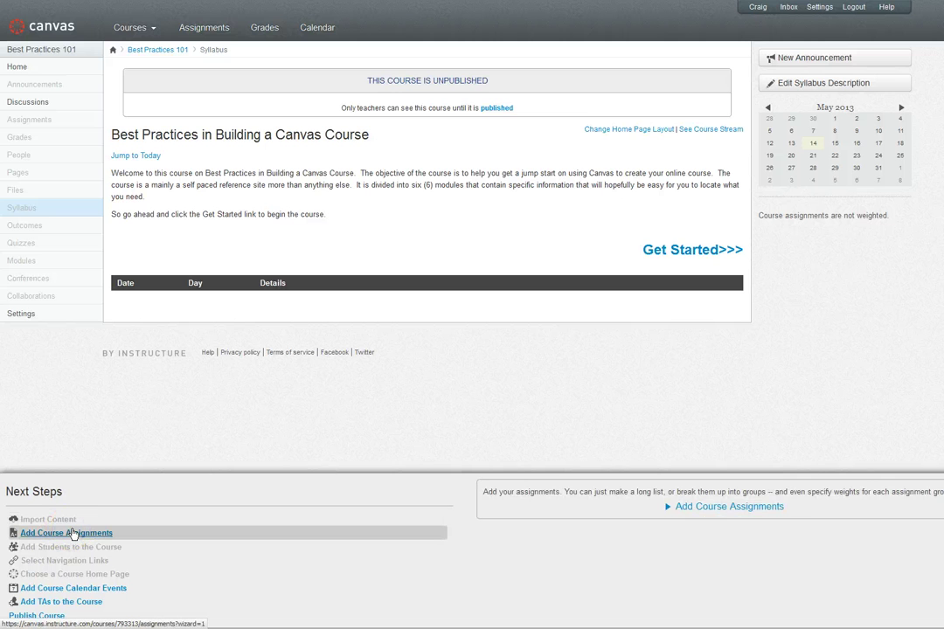
{"action": "left_click", "coordinate": [70, 574]}
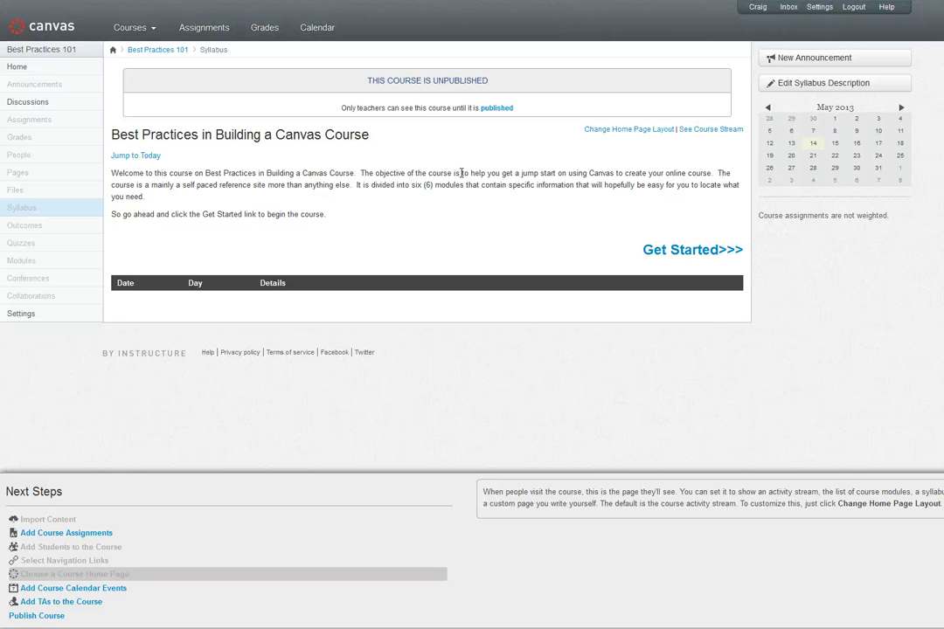
{"action": "left_click", "coordinate": [815, 146]}
{"action": "left_click", "coordinate": [834, 146]}
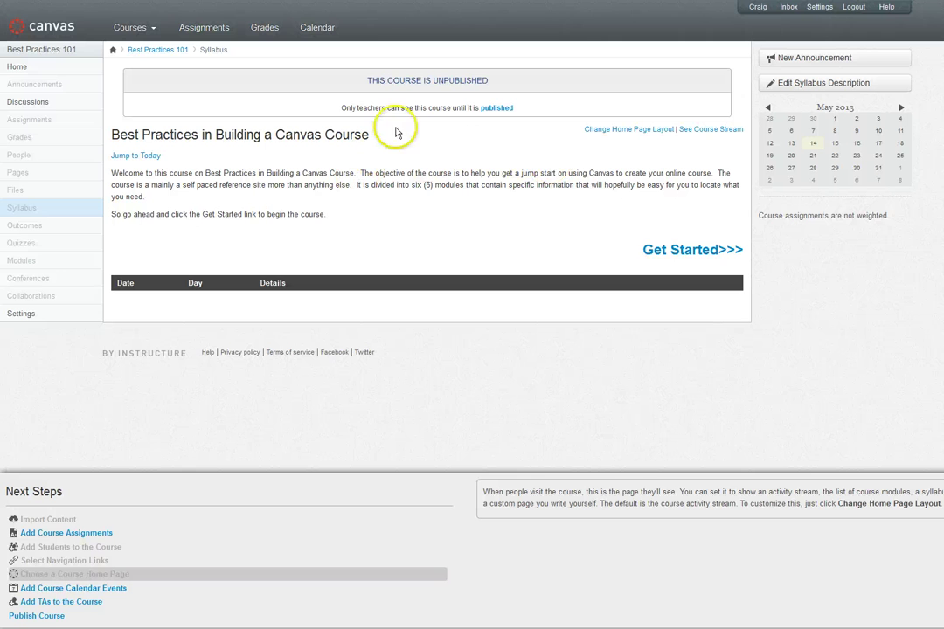
- Review the home page layout options, keep Assignments with Syllabus, then choose Update Layout and Cancel
{"action": "left_click", "coordinate": [622, 130]}
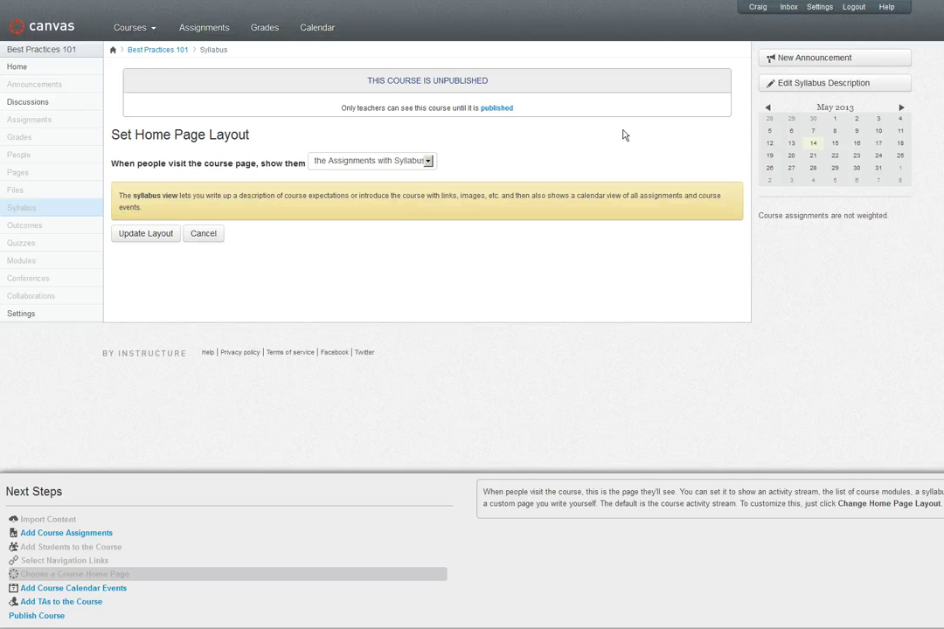
{"action": "left_click", "coordinate": [429, 161]}
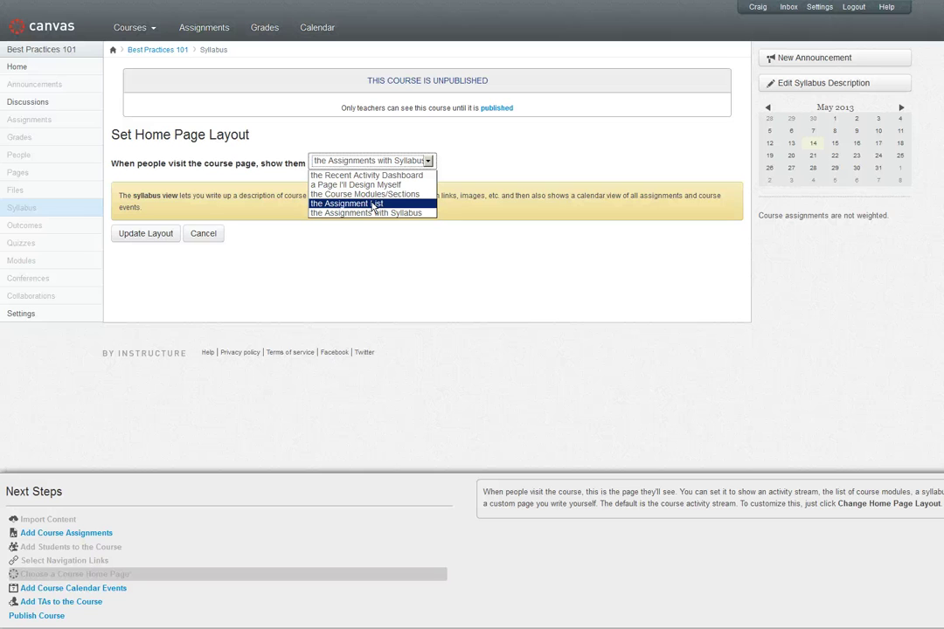
{"action": "left_click", "coordinate": [370, 215]}
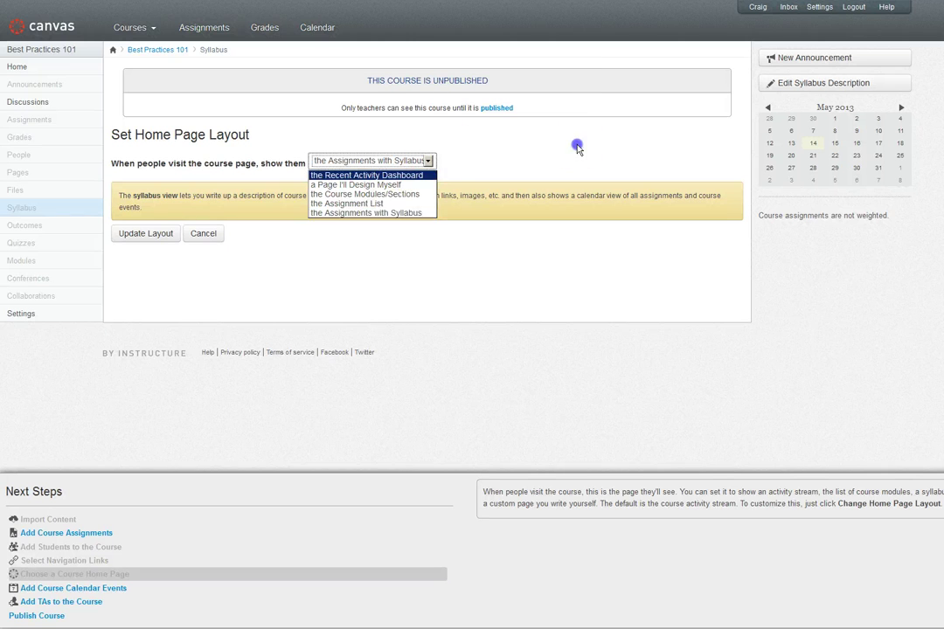
{"action": "left_click", "coordinate": [486, 121]}
{"action": "left_click", "coordinate": [146, 236]}
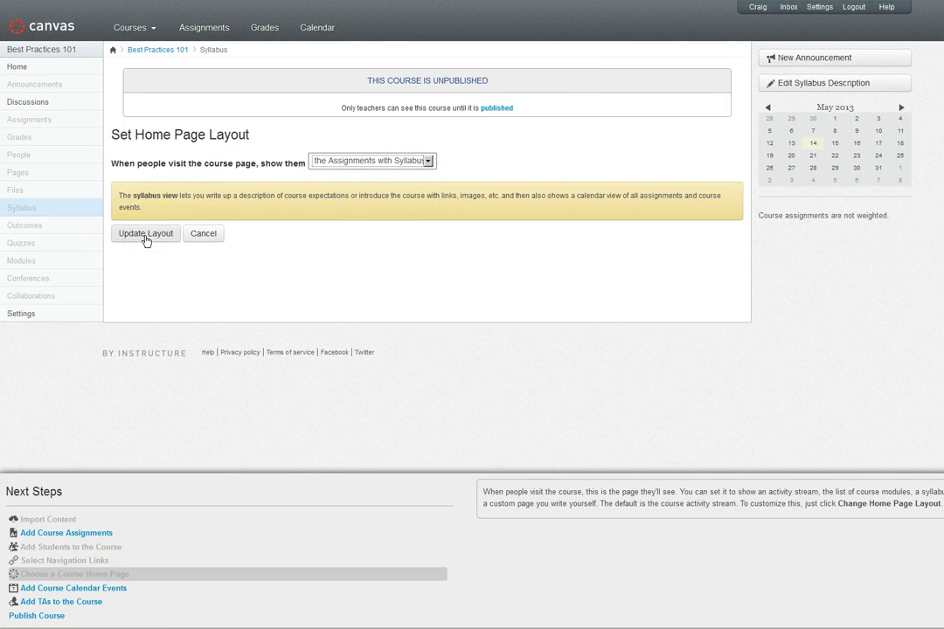
{"action": "left_click", "coordinate": [211, 235]}
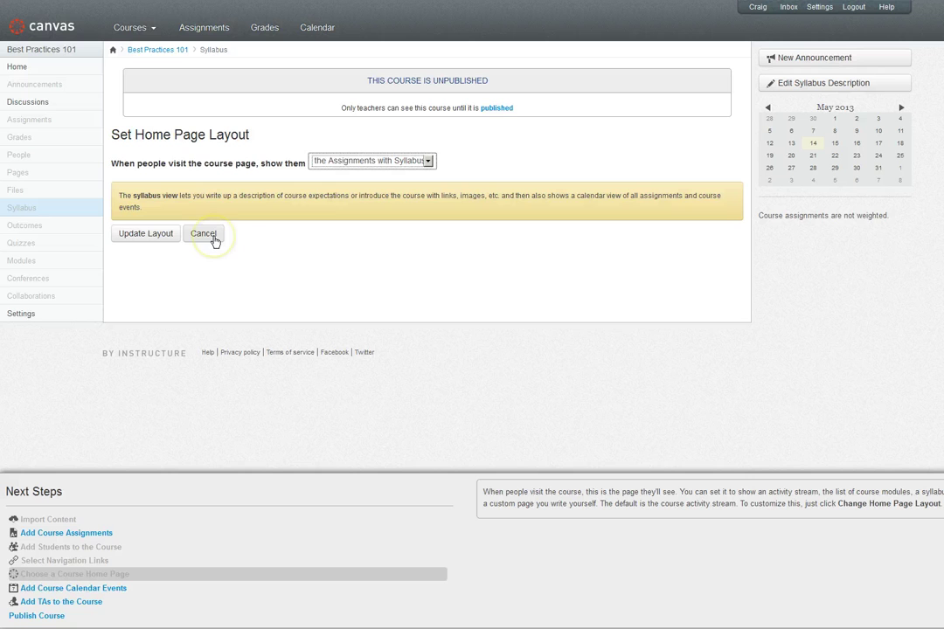